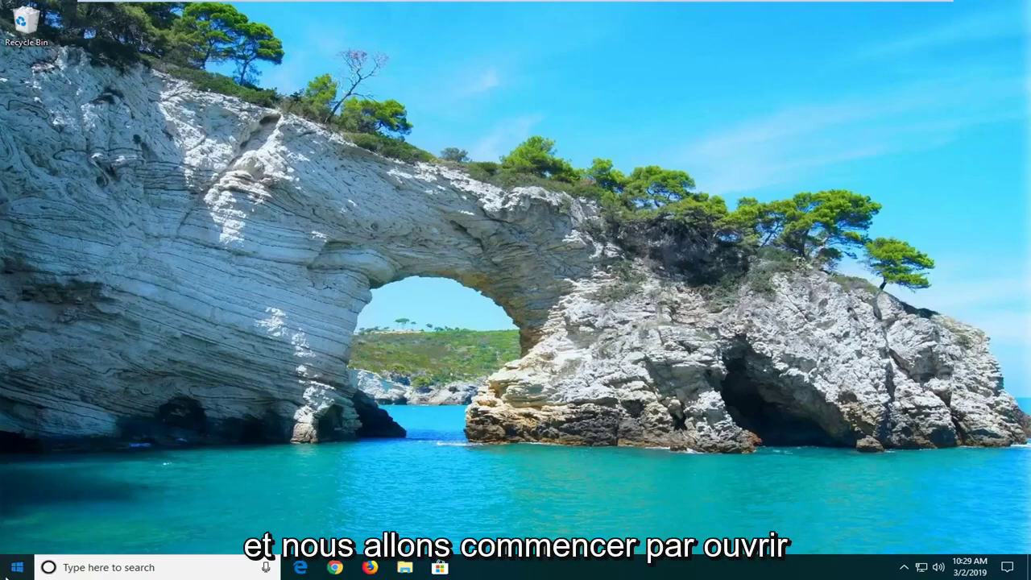
Search the Start menu for 'troubleshoot' and open the Troubleshoot settings page
{"action": "left_click", "coordinate": [17, 567]}
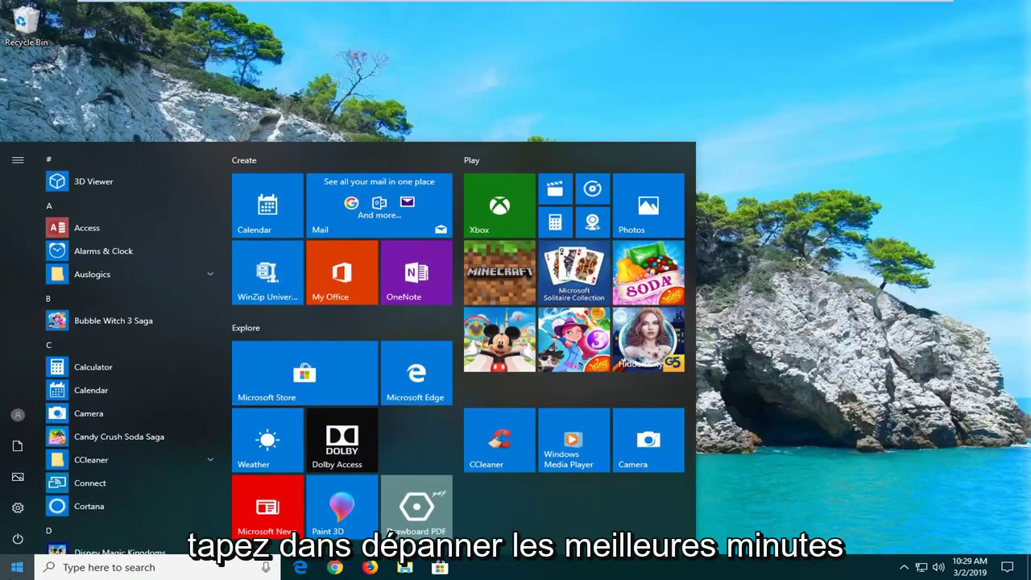
{"action": "type", "text": "troubleshoot"}
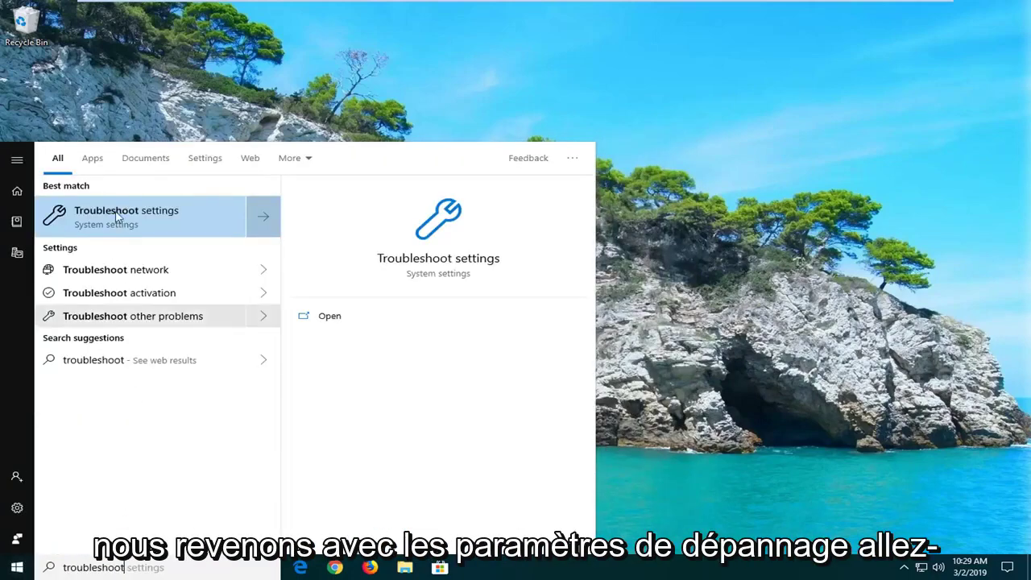
{"action": "left_click", "coordinate": [116, 216]}
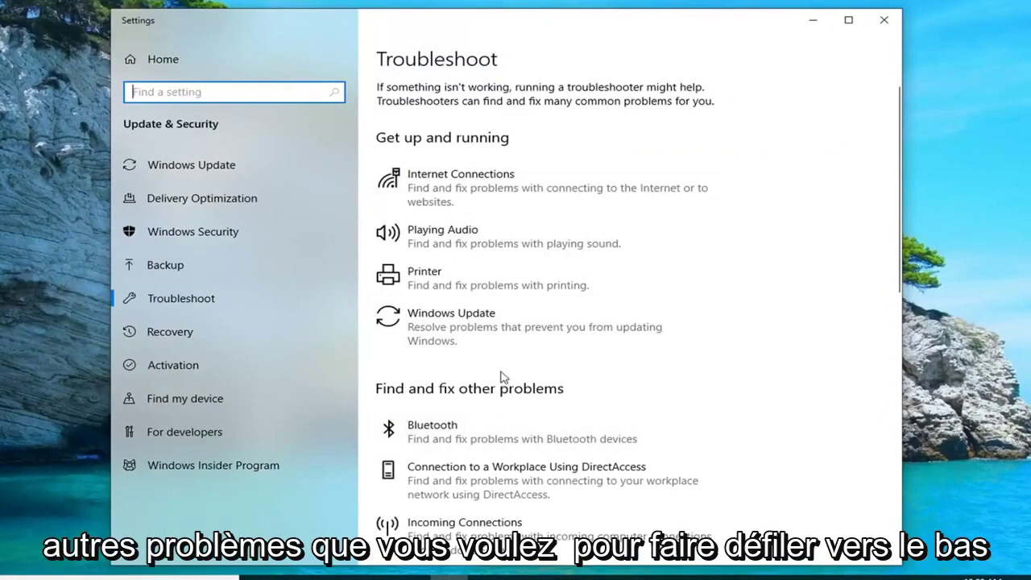
Run the Power troubleshooter from the Troubleshoot list
{"action": "scroll", "coordinate": [494, 363], "scroll_direction": "down", "scroll_amount": 5}
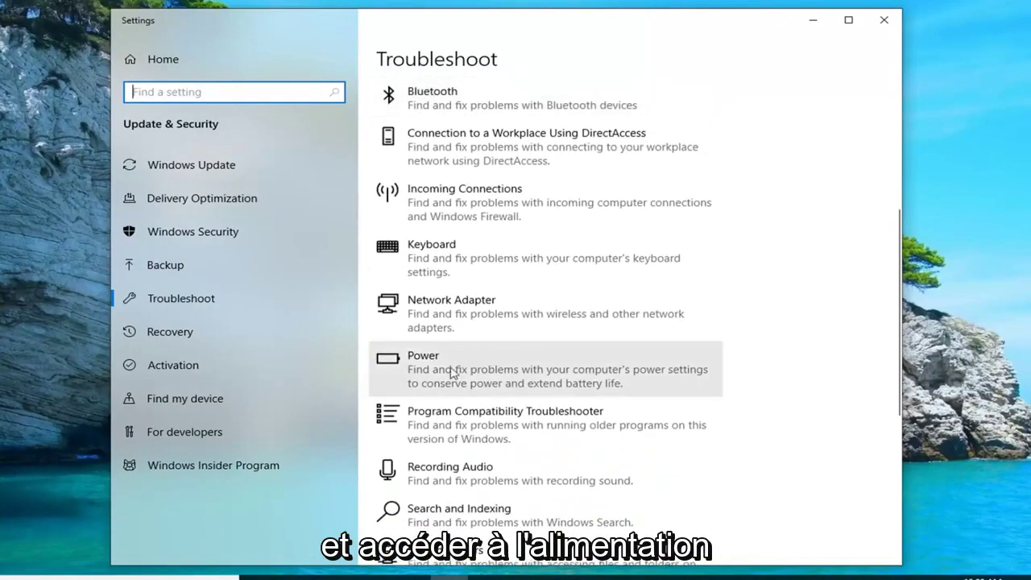
{"action": "left_click", "coordinate": [505, 373]}
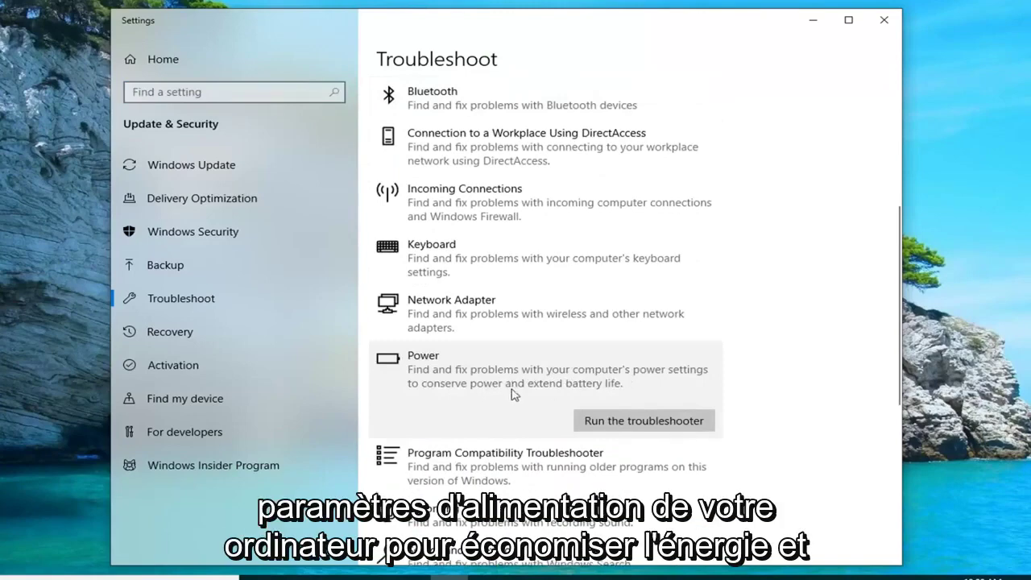
{"action": "left_click", "coordinate": [654, 422]}
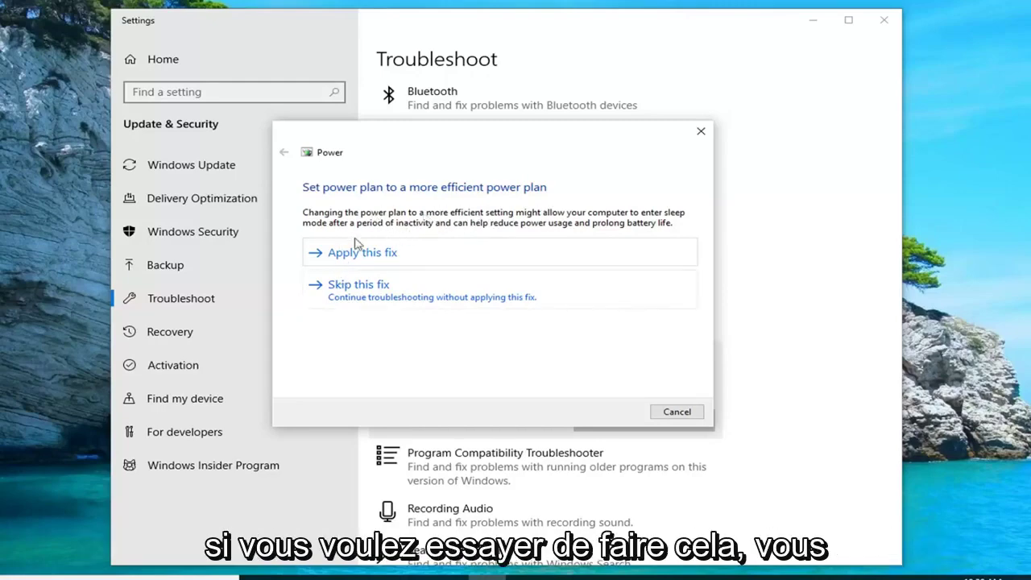
Skip the power plan fix, then close the finished troubleshooter and the Settings window
{"action": "left_click", "coordinate": [359, 287]}
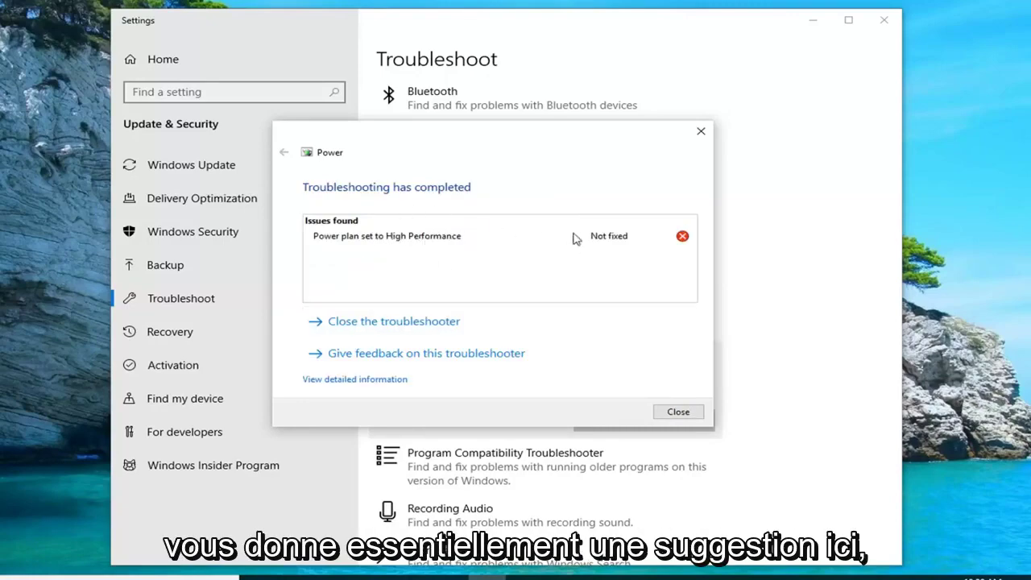
{"action": "left_click", "coordinate": [701, 131]}
{"action": "left_click", "coordinate": [883, 20]}
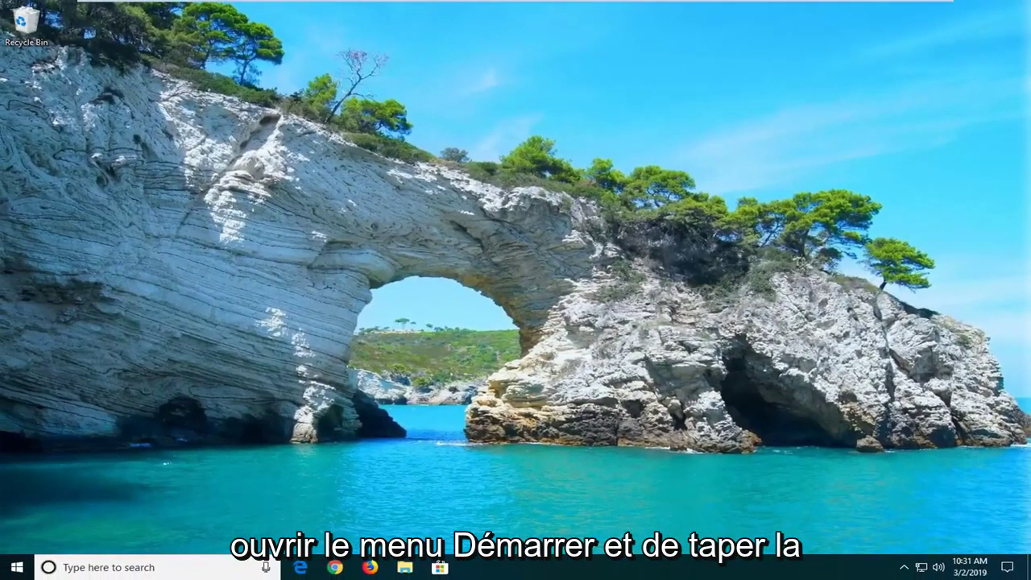
Search Start for 'local security policy' and launch it as administrator
{"action": "left_click", "coordinate": [14, 567]}
{"action": "type", "text": "local secyurt"}
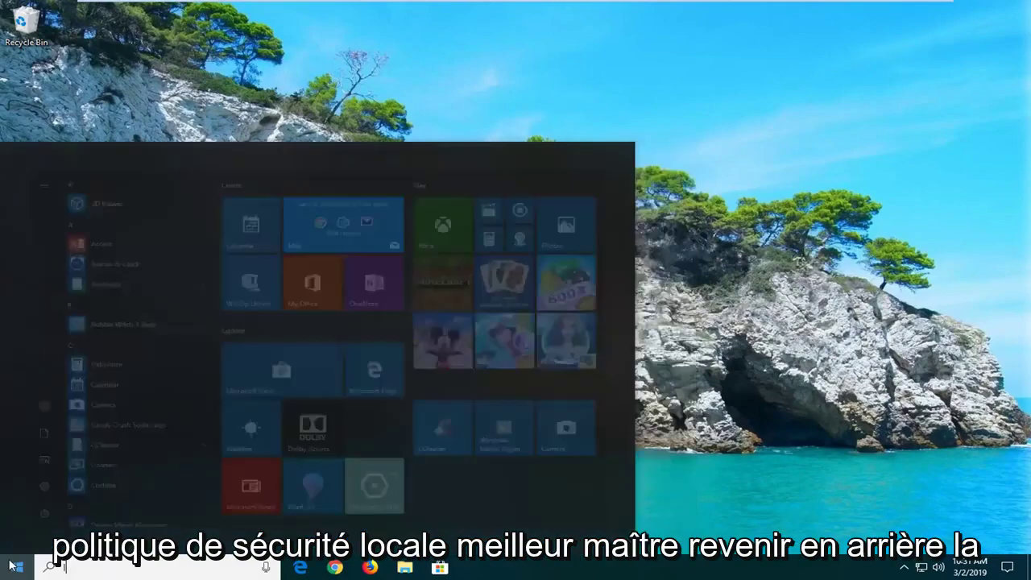
{"action": "key", "text": "BackSpace"}
{"action": "key", "text": "BackSpace"}
{"action": "key", "text": "BackSpace"}
{"action": "key", "text": "BackSpace"}
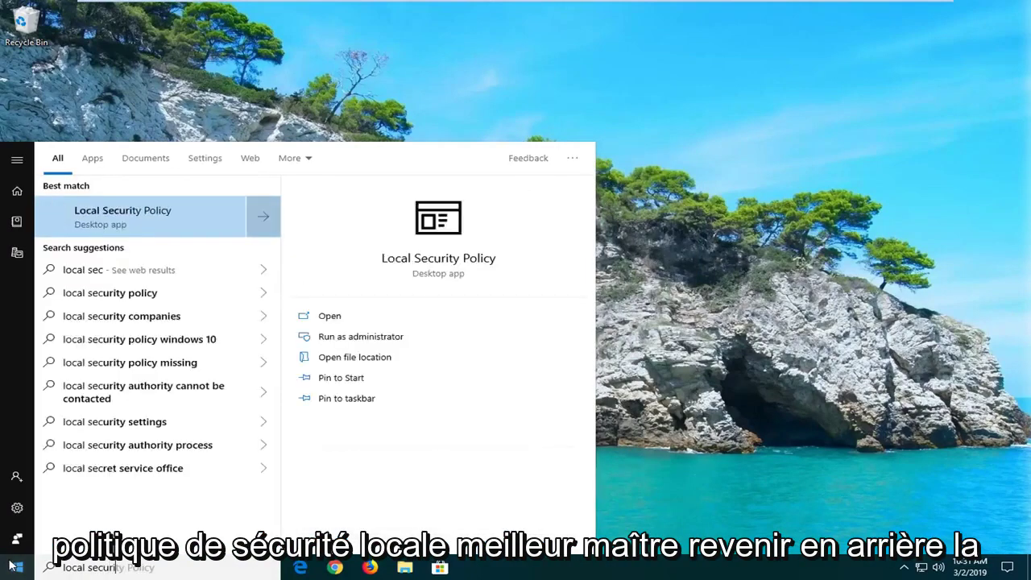
{"action": "type", "text": "urity policy"}
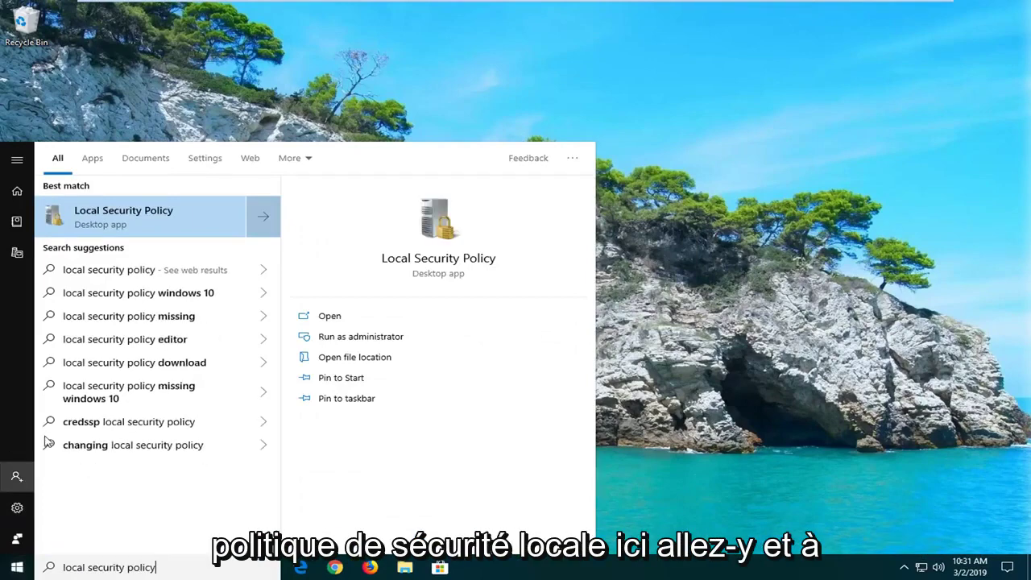
{"action": "right_click", "coordinate": [110, 228]}
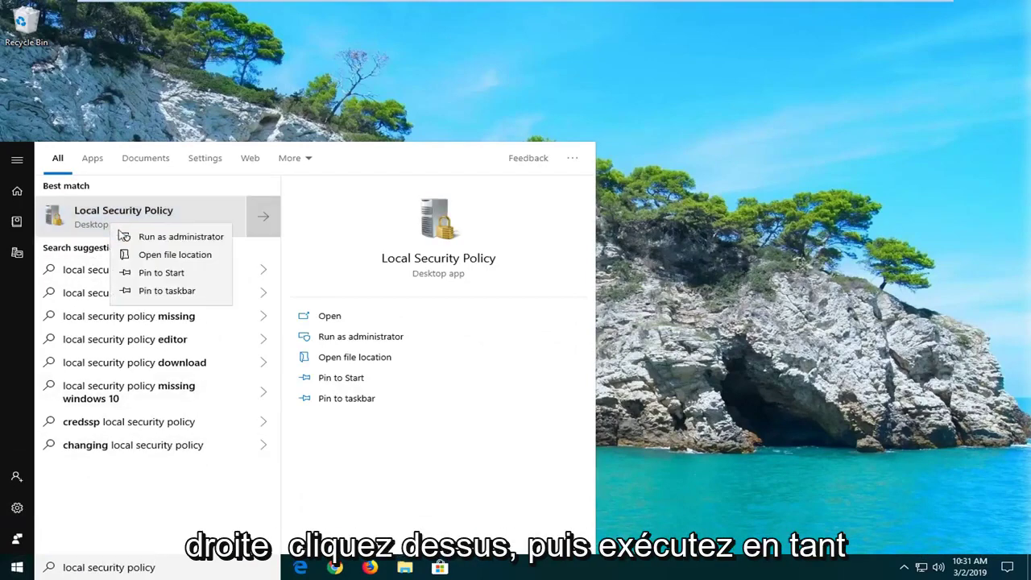
{"action": "key", "text": "Escape"}
{"action": "key", "text": "Escape"}
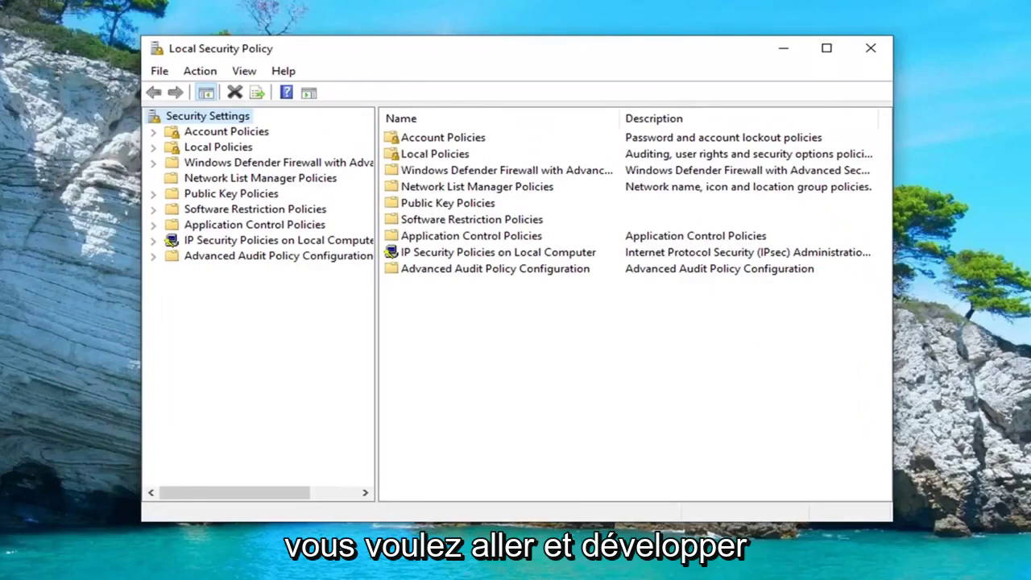
Open Properties of 'Shut down the system' under Local Policies > User Rights Assignment
{"action": "left_click", "coordinate": [219, 148]}
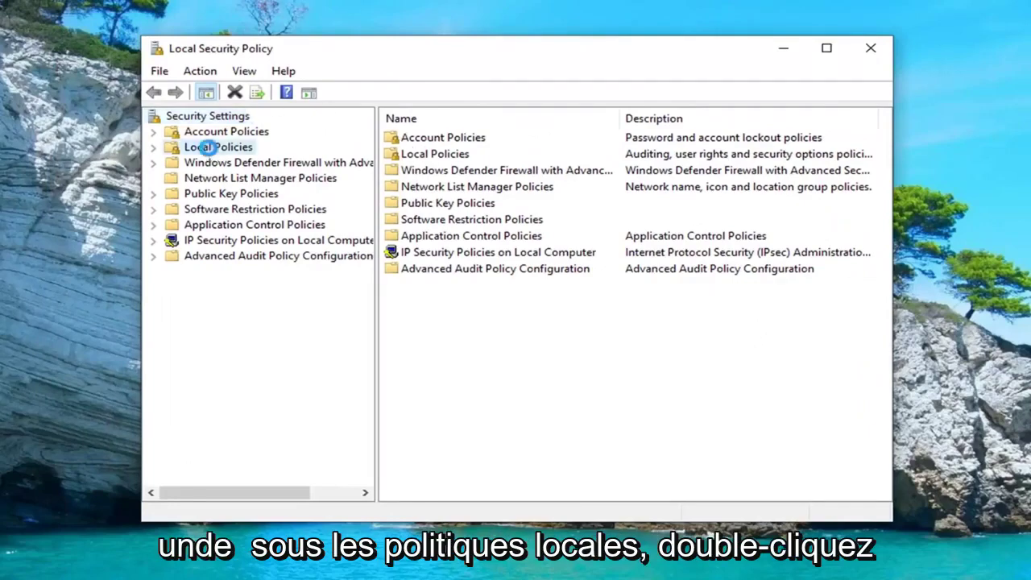
{"action": "left_click", "coordinate": [153, 147]}
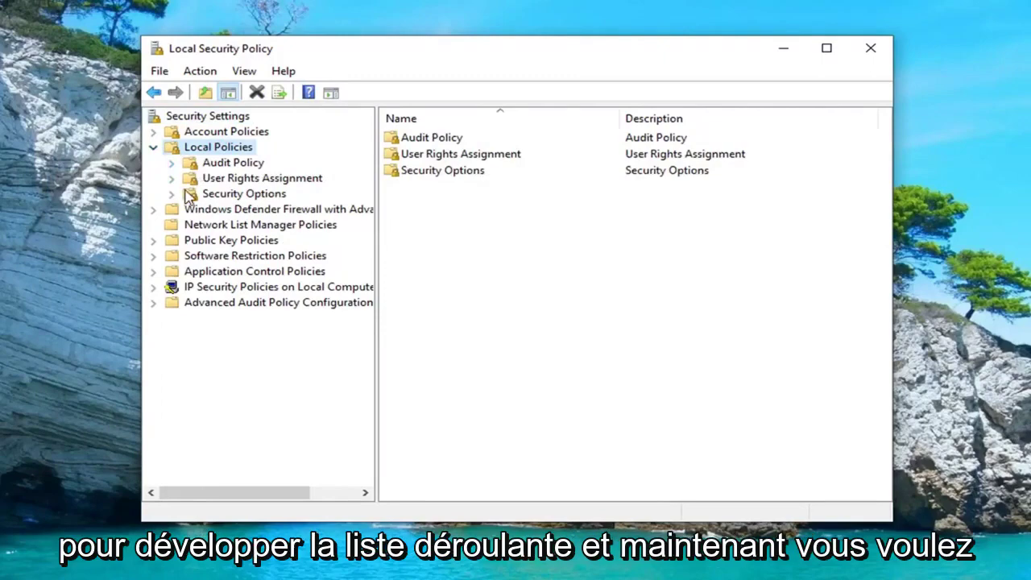
{"action": "left_click", "coordinate": [223, 178]}
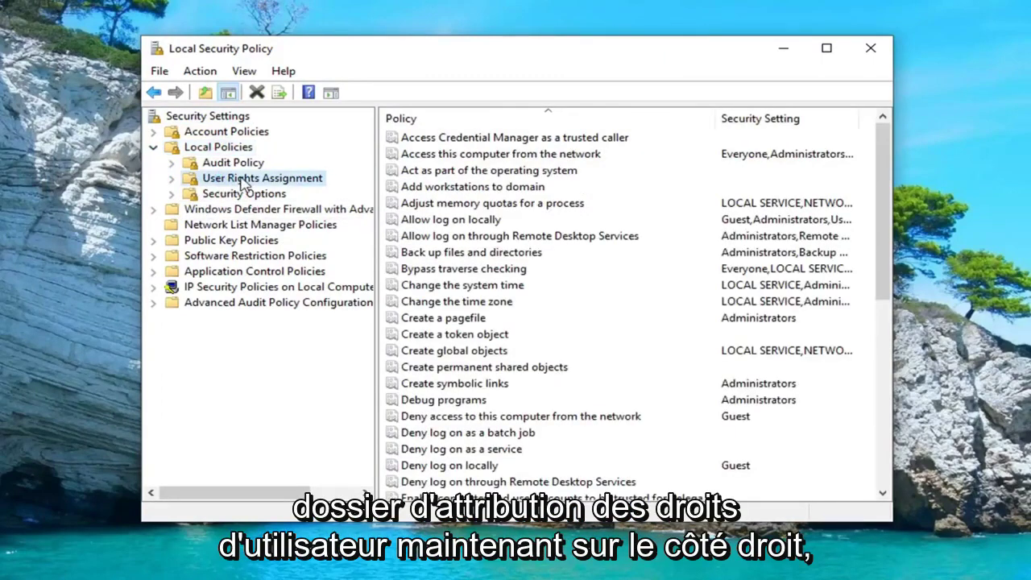
{"action": "left_click", "coordinate": [514, 335]}
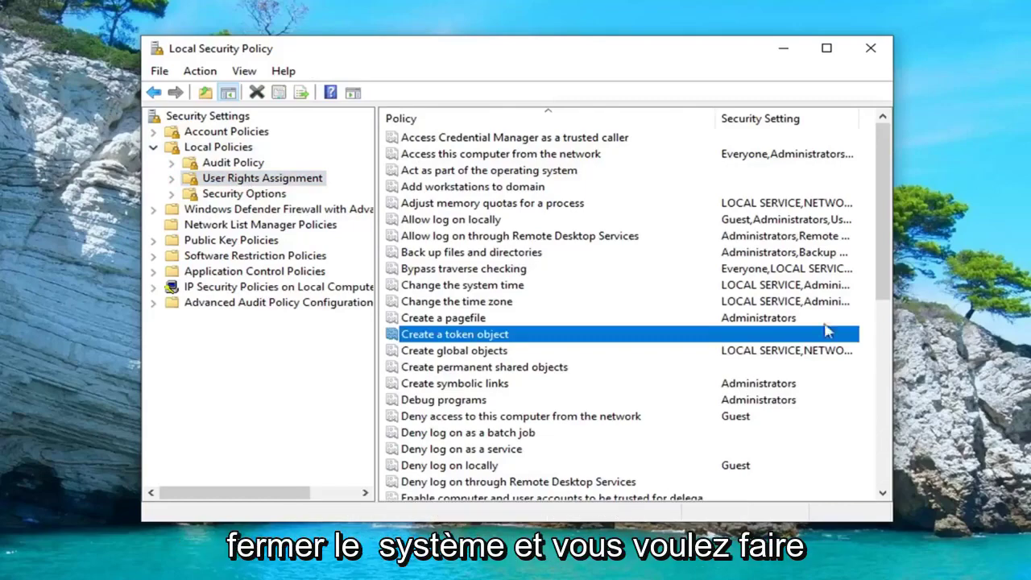
{"action": "scroll", "coordinate": [487, 401], "scroll_direction": "down", "scroll_amount": 8}
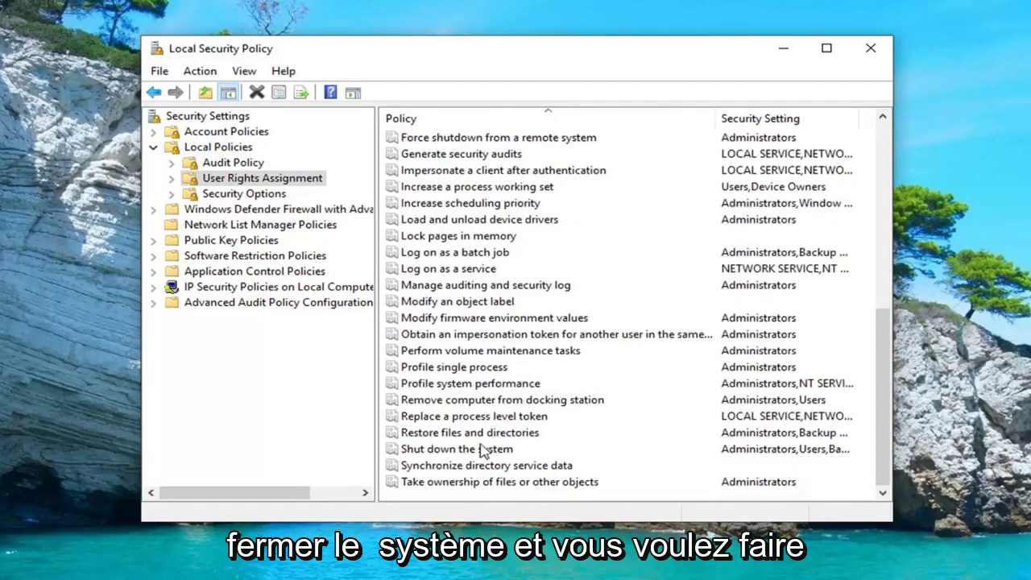
{"action": "left_click", "coordinate": [465, 455]}
{"action": "right_click", "coordinate": [466, 455]}
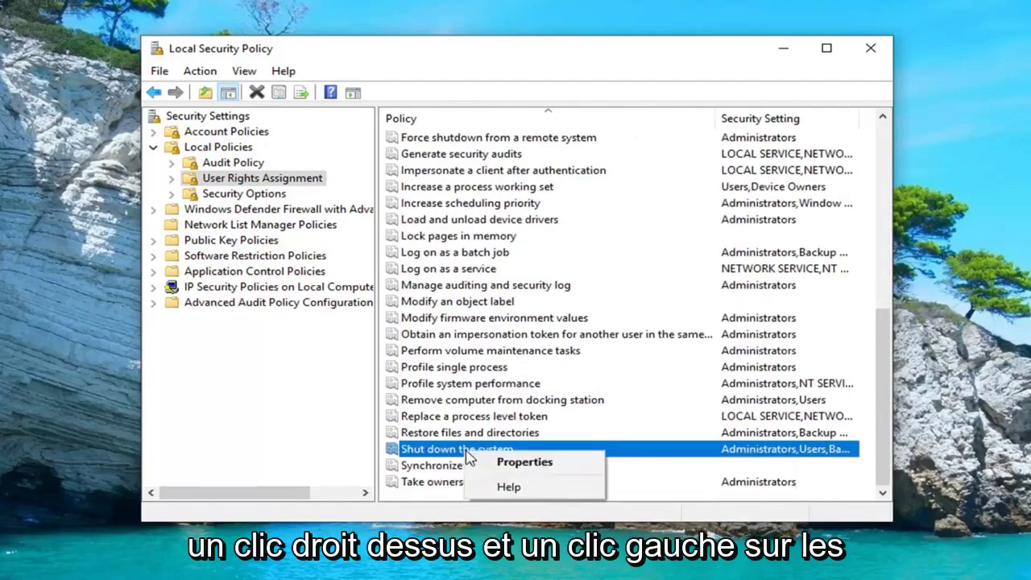
{"action": "left_click", "coordinate": [533, 469]}
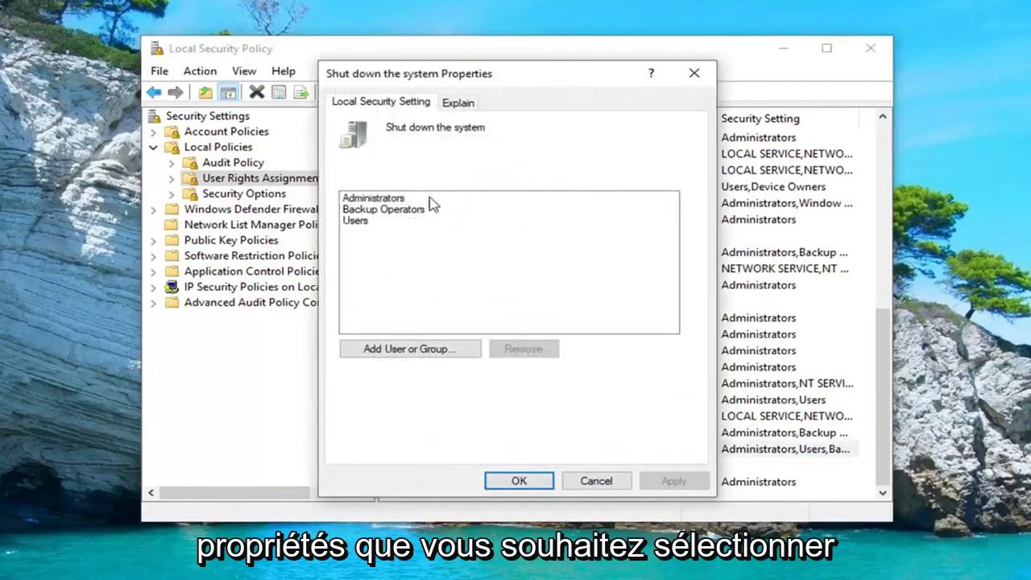
Begin adding a user or group to 'Shut down the system', then bring up the Start menu
{"action": "left_click", "coordinate": [381, 211]}
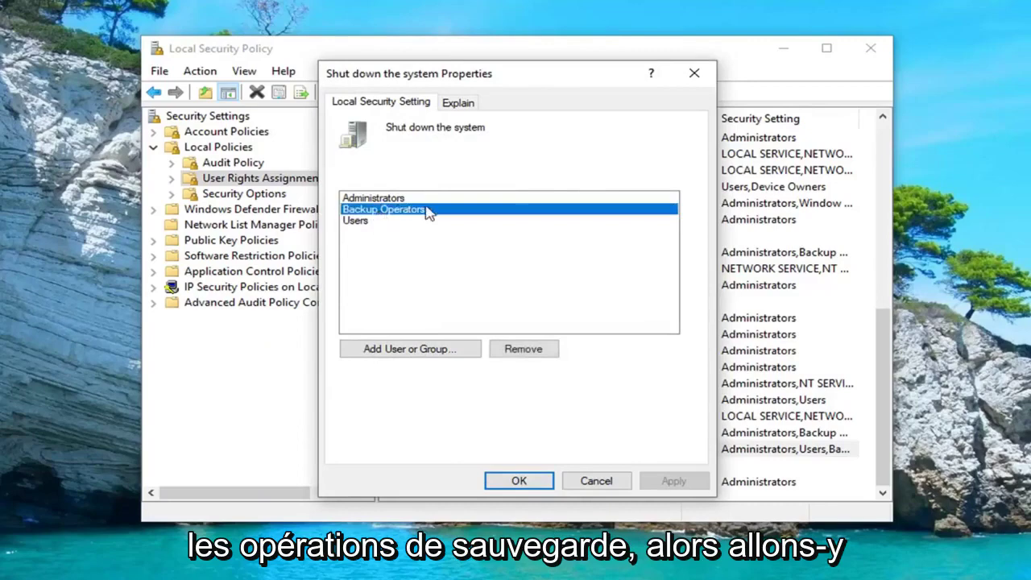
{"action": "left_click", "coordinate": [418, 351]}
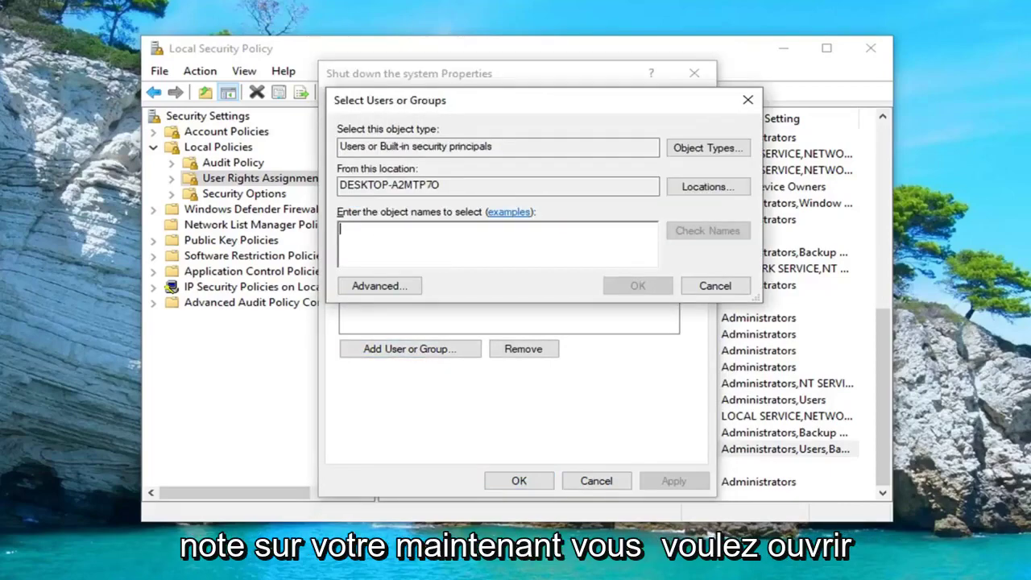
{"action": "key", "text": "super"}
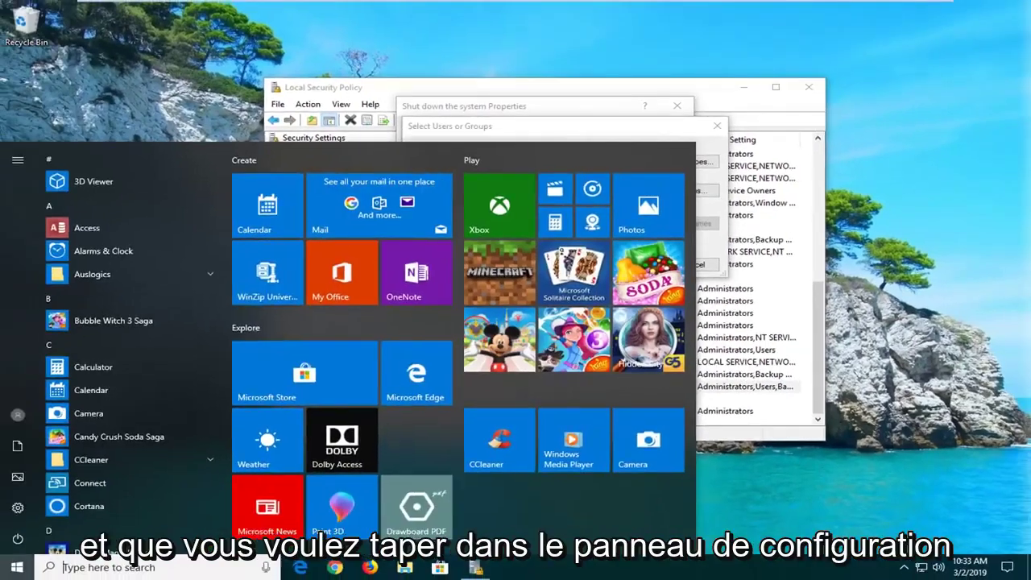
Open Control Panel's User Accounts advanced profile properties to read the stored profile's name
{"action": "left_click", "coordinate": [44, 568]}
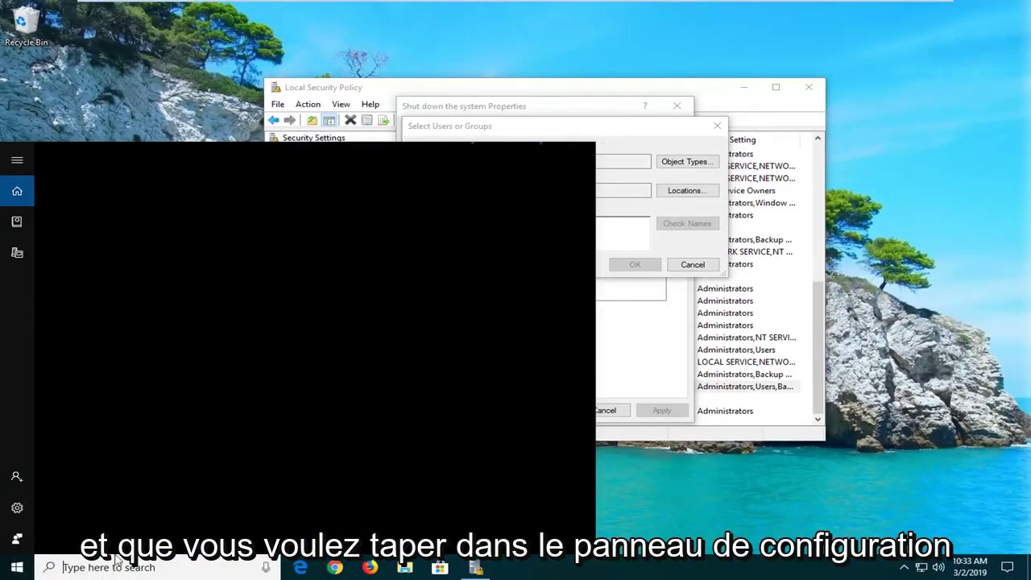
{"action": "type", "text": "control panel"}
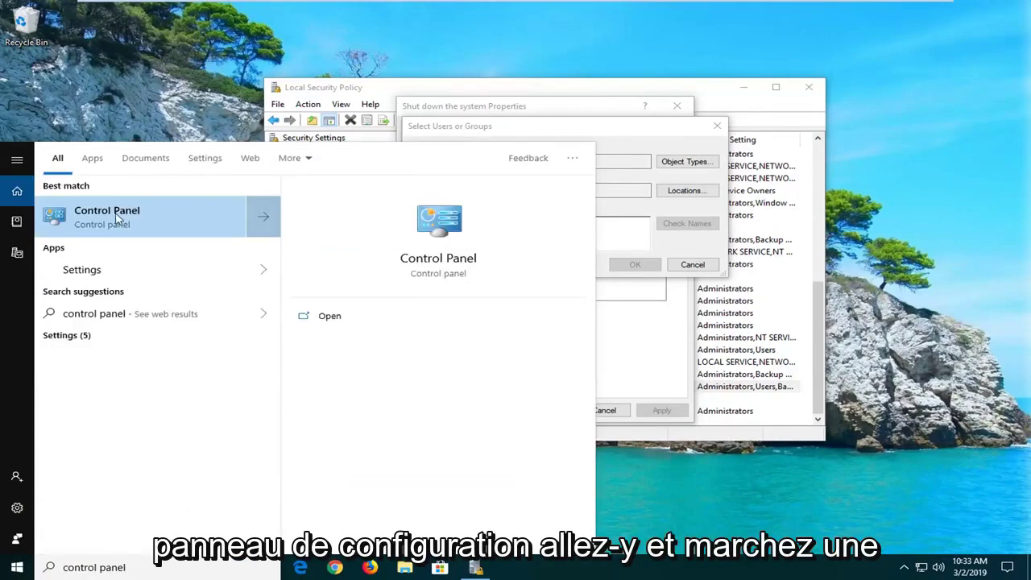
{"action": "left_click", "coordinate": [116, 214]}
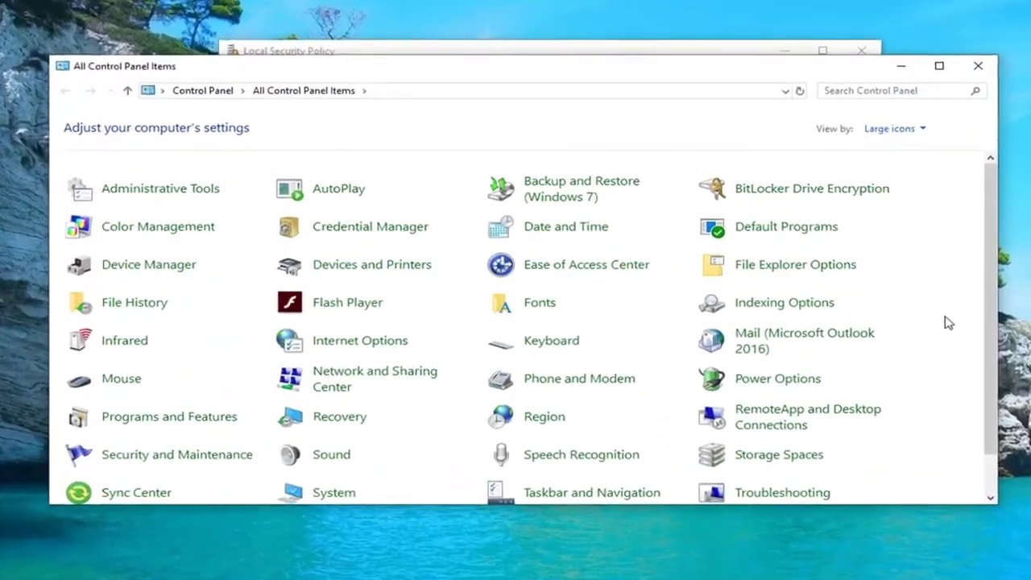
{"action": "scroll", "coordinate": [711, 383], "scroll_direction": "down", "scroll_amount": 1}
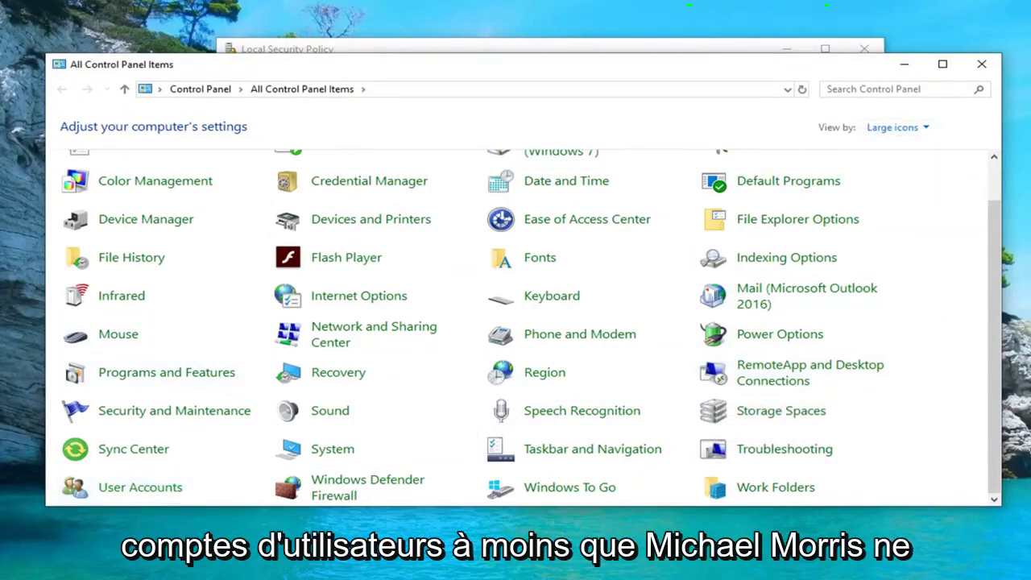
{"action": "left_click", "coordinate": [140, 486]}
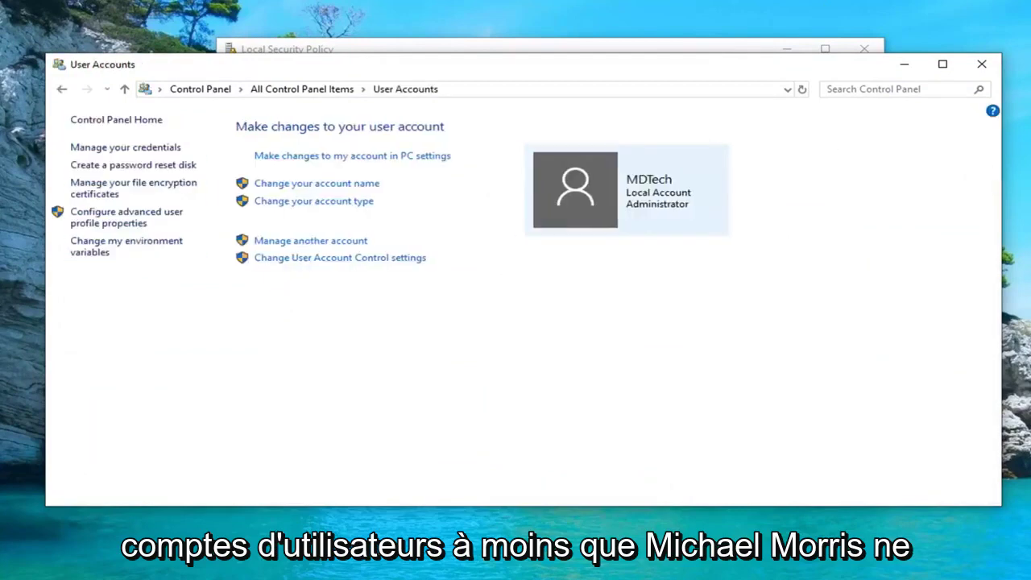
{"action": "left_click", "coordinate": [109, 224]}
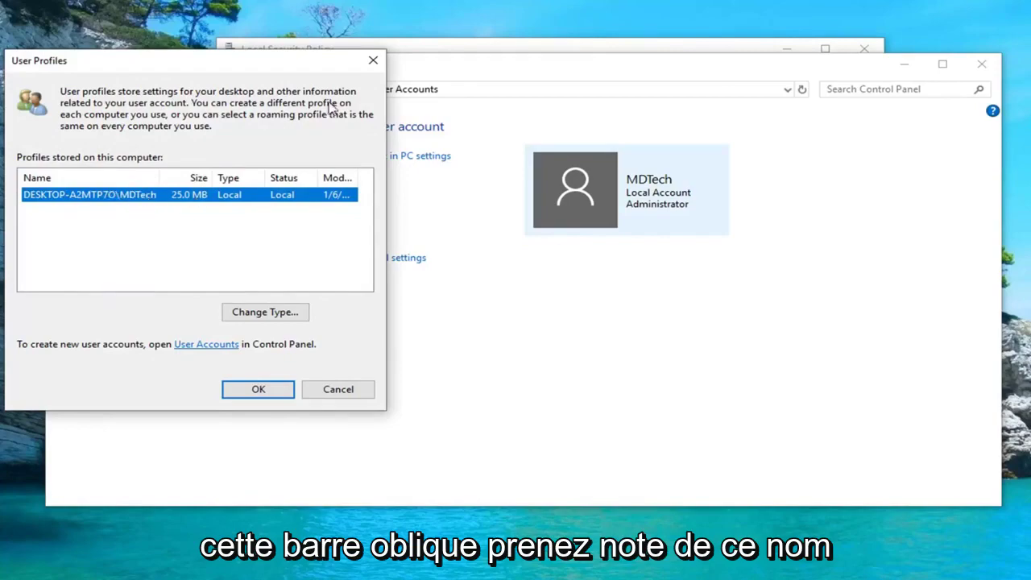
Enter the local user account name, verify it, add it to 'Shut down the system', and apply
{"action": "left_click", "coordinate": [372, 63]}
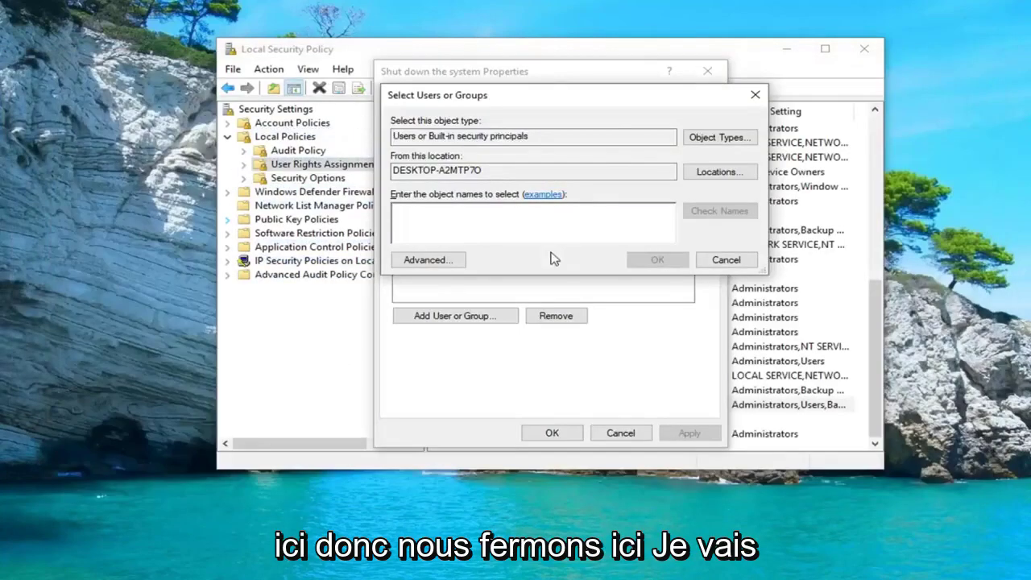
{"action": "type", "text": "MDTech"}
{"action": "left_click", "coordinate": [721, 211]}
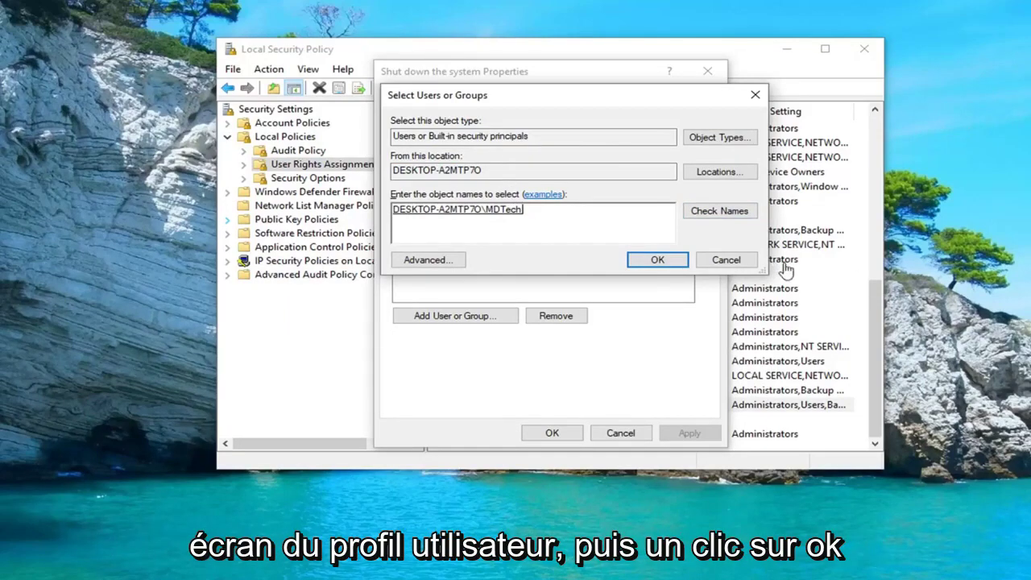
{"action": "left_click", "coordinate": [649, 262]}
{"action": "left_click", "coordinate": [689, 433]}
{"action": "left_click", "coordinate": [547, 433]}
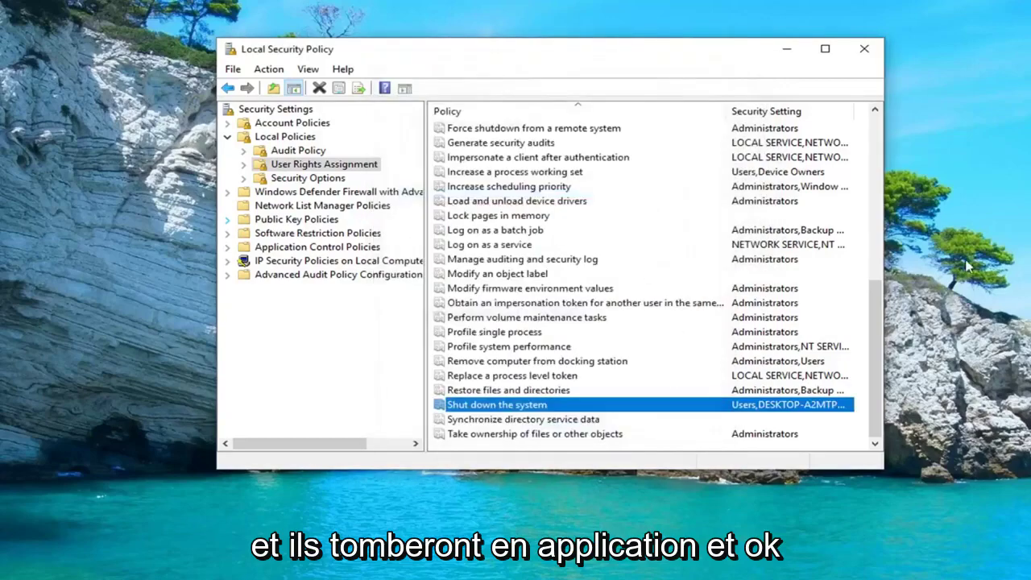
Close the Local Security Policy window
{"action": "left_click", "coordinate": [865, 50]}
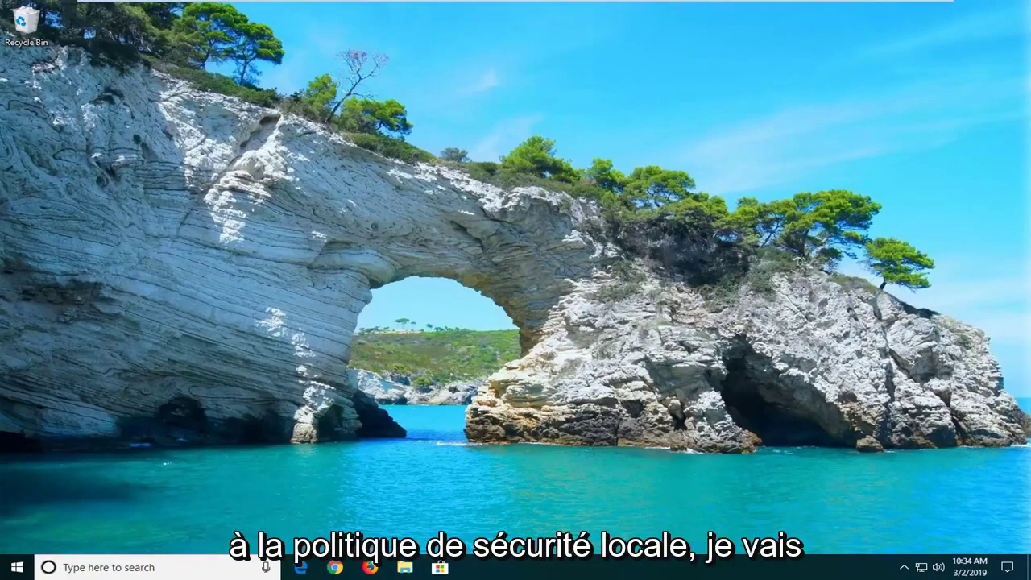
Search 'regedit' and run Registry Editor as administrator, approving the UAC prompt
{"action": "left_click", "coordinate": [16, 567]}
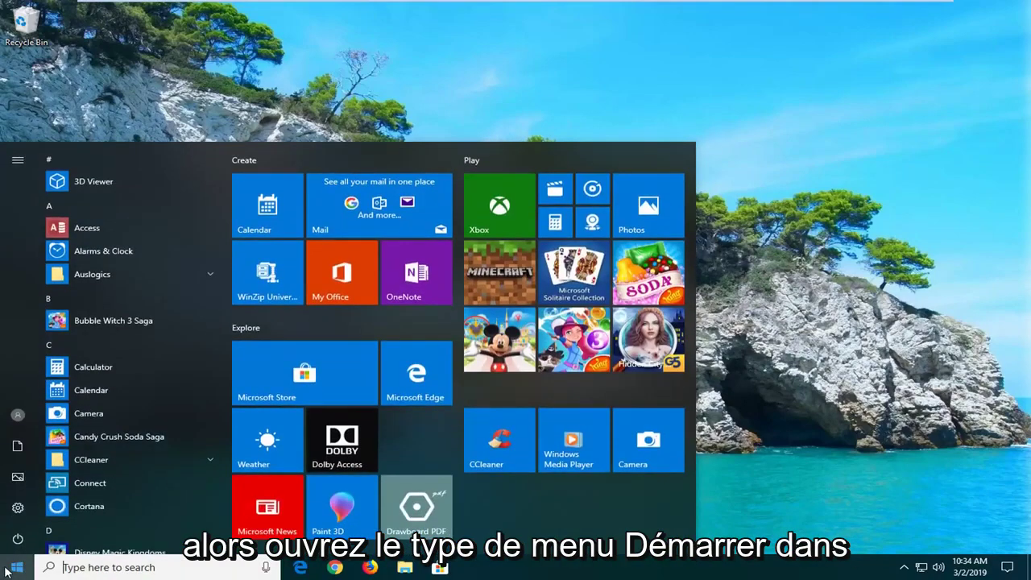
{"action": "type", "text": "regfed"}
{"action": "key", "text": "BackSpace"}
{"action": "key", "text": "BackSpace"}
{"action": "key", "text": "BackSpace"}
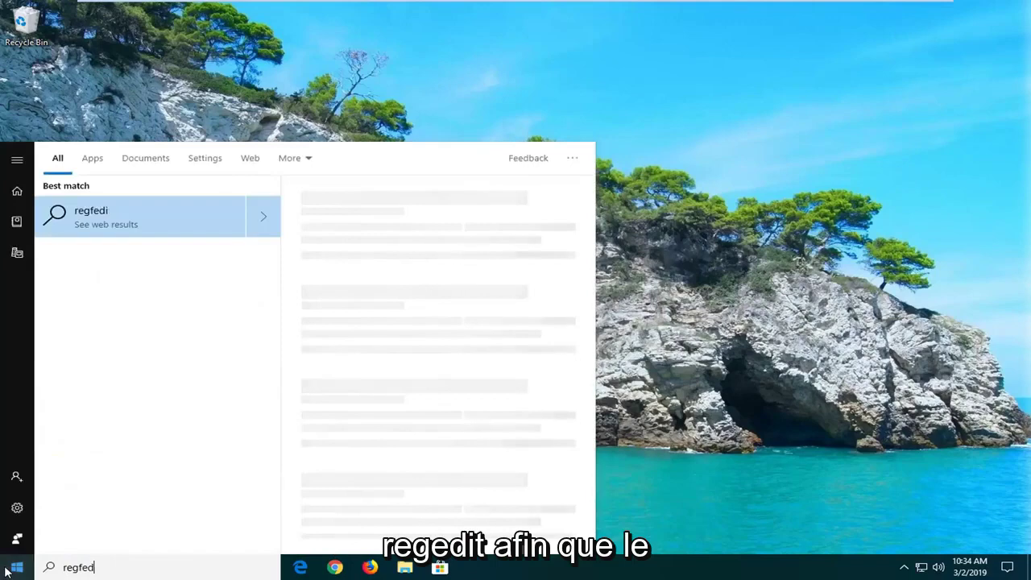
{"action": "type", "text": "edit"}
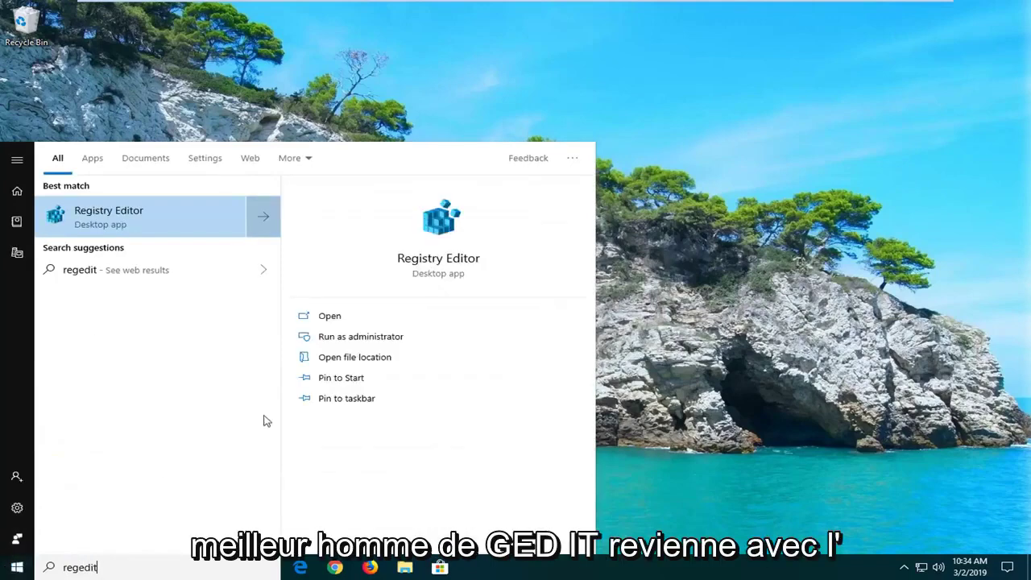
{"action": "right_click", "coordinate": [123, 219]}
{"action": "left_click", "coordinate": [171, 230]}
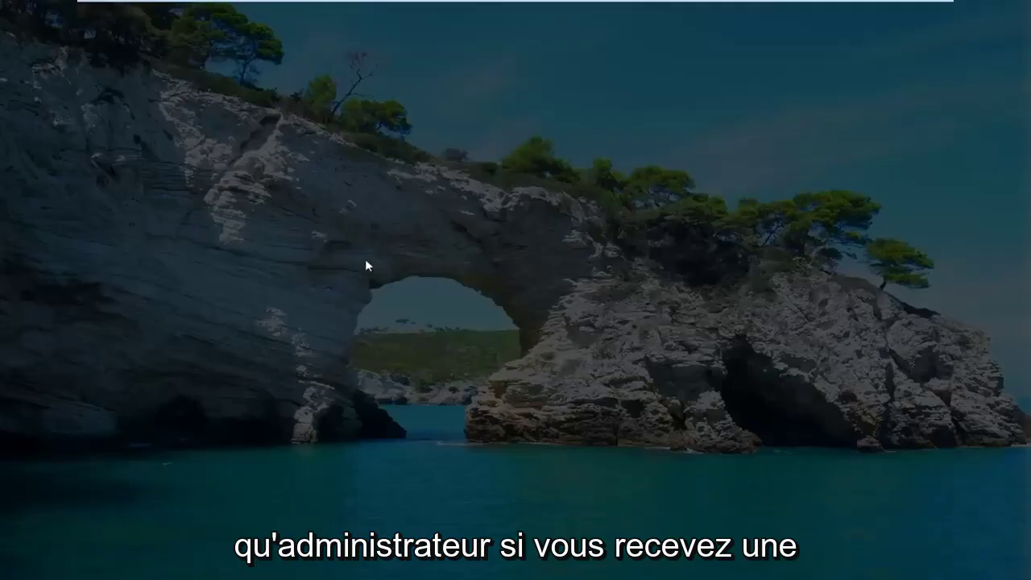
{"action": "left_click", "coordinate": [418, 367]}
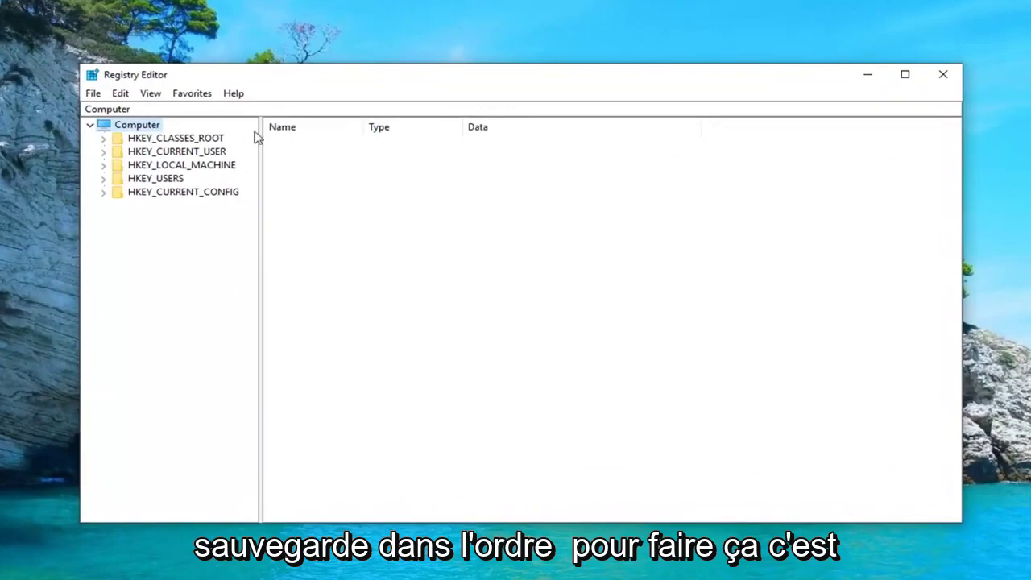
Check the Export Registry File dialog, cancel it, then open Import Registry File showing .reg files
{"action": "left_click", "coordinate": [93, 94]}
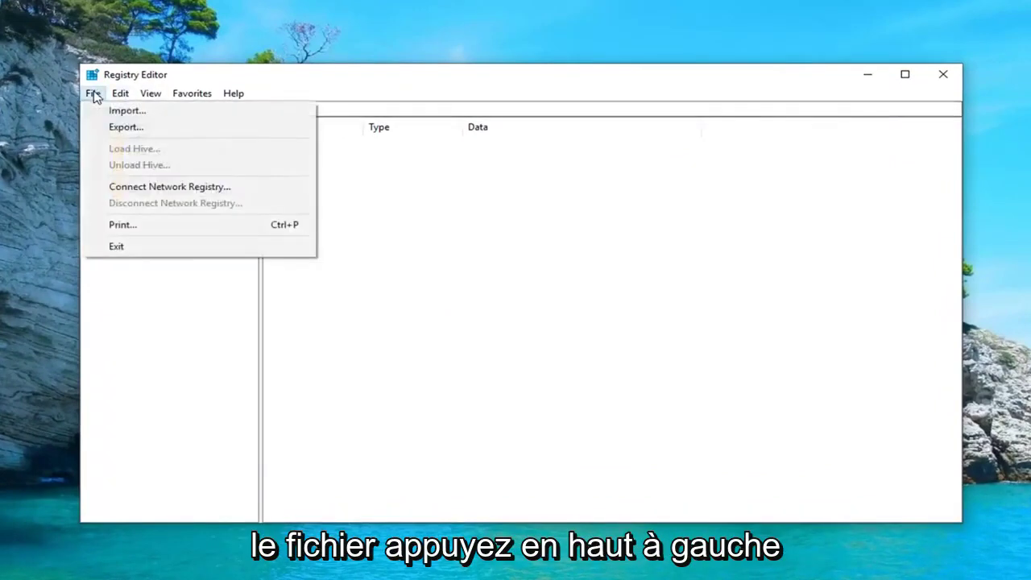
{"action": "left_click", "coordinate": [117, 126]}
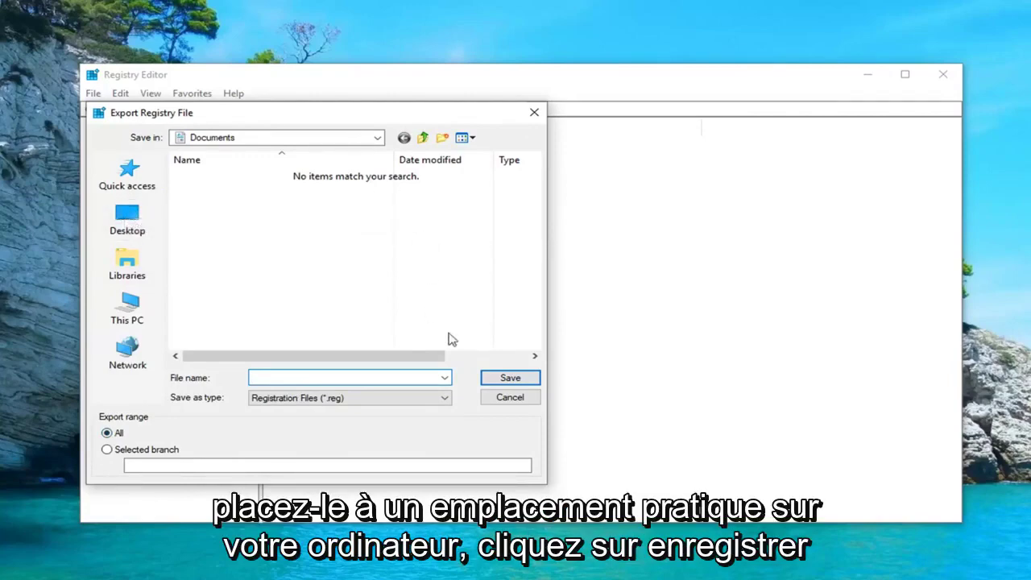
{"action": "left_click", "coordinate": [510, 397]}
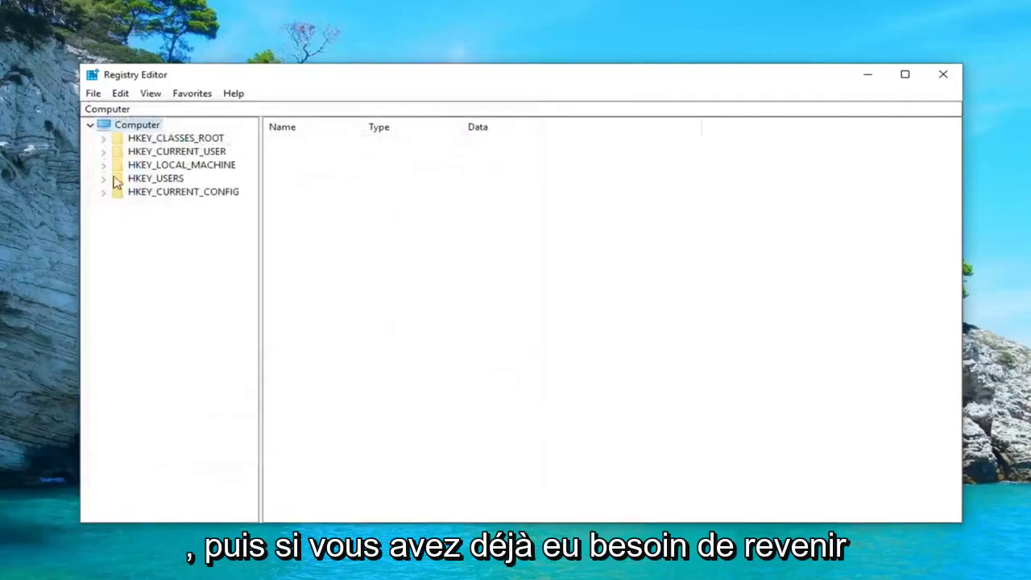
{"action": "left_click", "coordinate": [94, 94]}
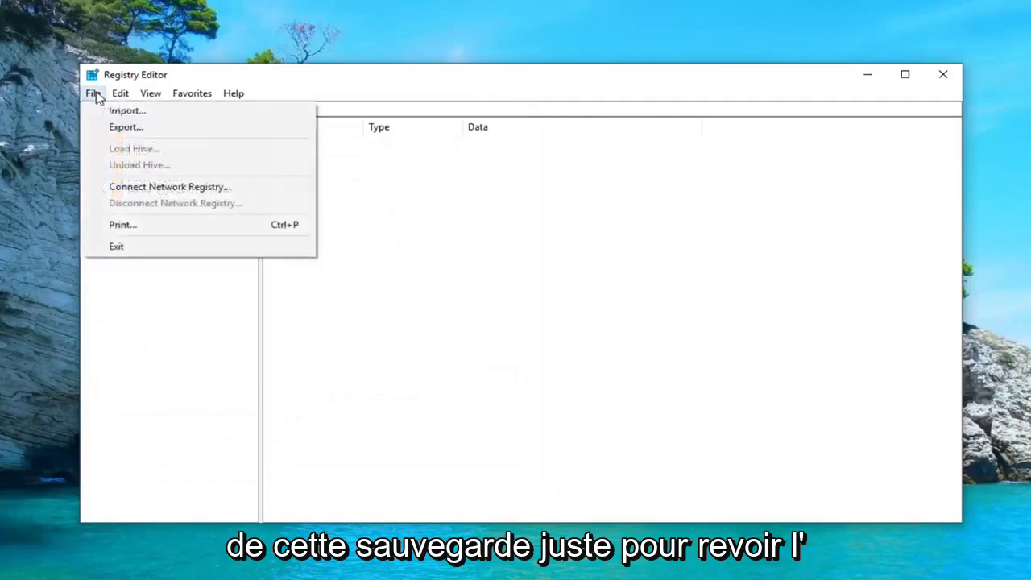
{"action": "left_click", "coordinate": [110, 108]}
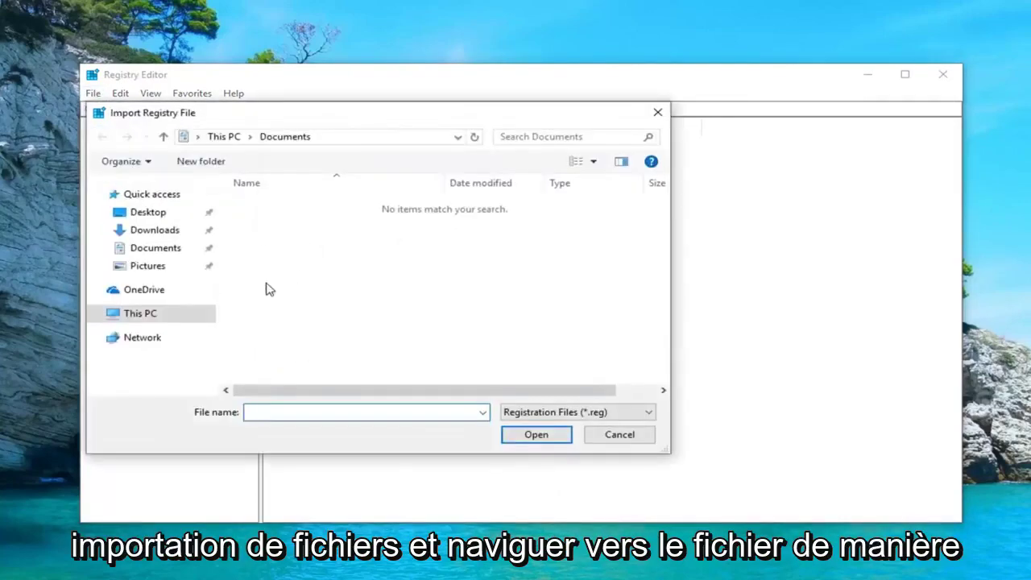